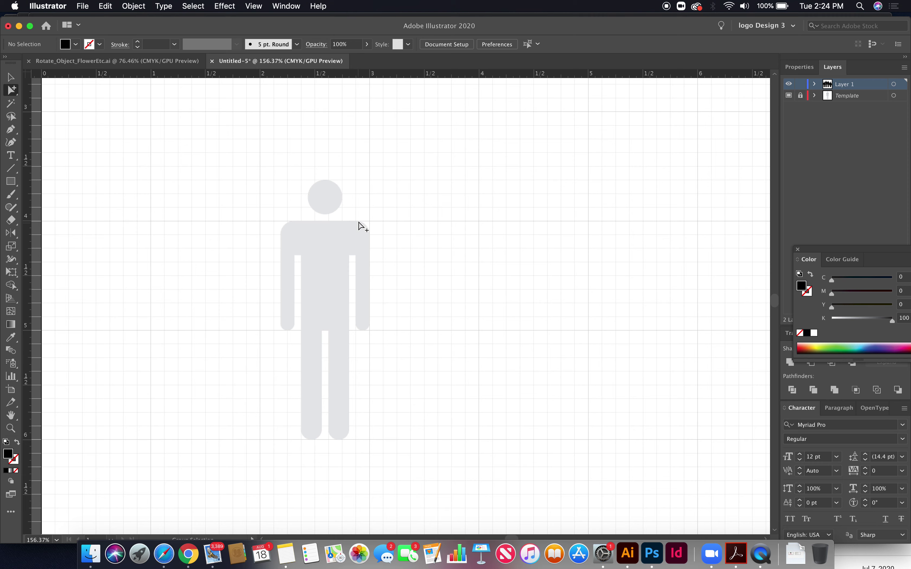
- Set the document grid to 16 subdivisions per 1 in gridline
{"action": "left_click_drag", "start_coordinate": [274, 173], "coordinate": [404, 298]}
{"action": "key", "text": "super+apostrophe"}
{"action": "left_click_drag", "start_coordinate": [412, 357], "coordinate": [378, 220]}
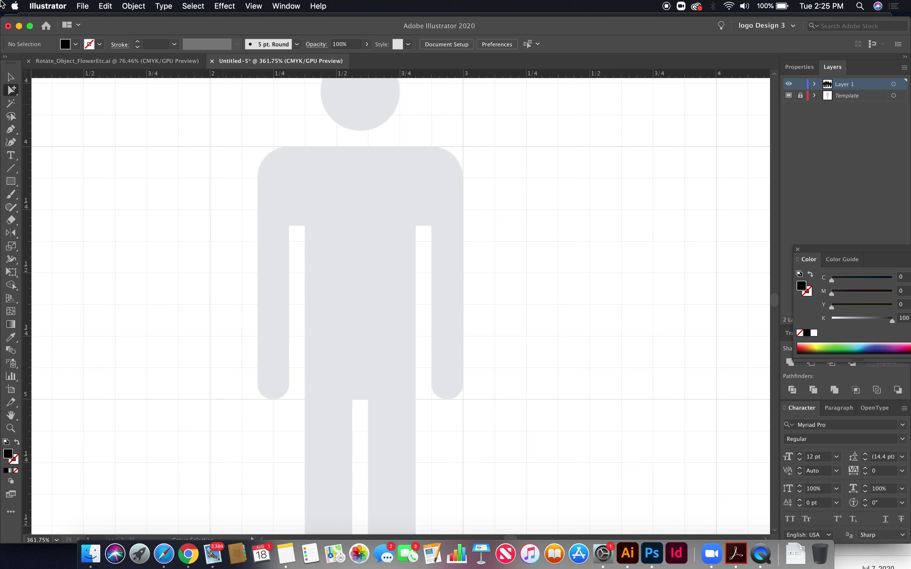
{"action": "left_click", "coordinate": [56, 6]}
{"action": "mouse_move", "coordinate": [65, 37]}
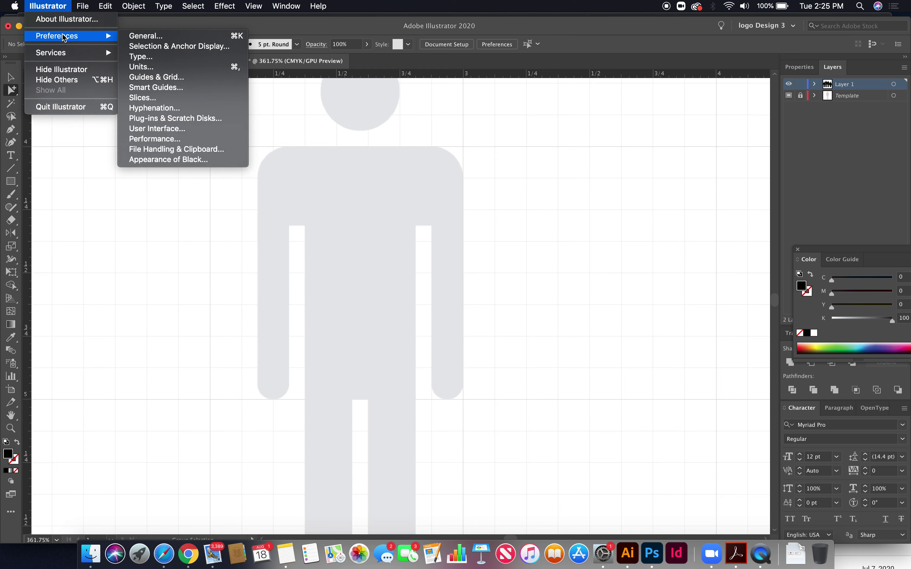
{"action": "left_click", "coordinate": [157, 78]}
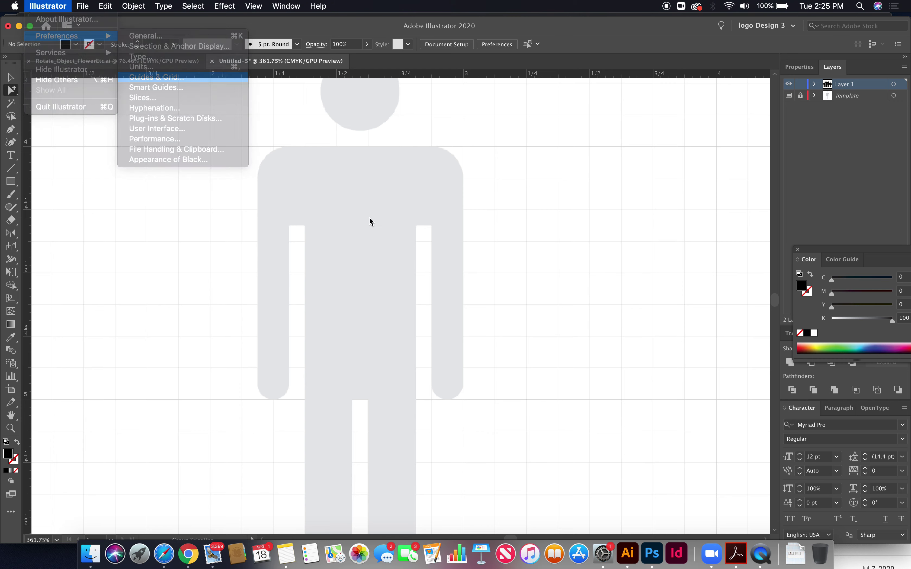
{"action": "left_click", "coordinate": [420, 278]}
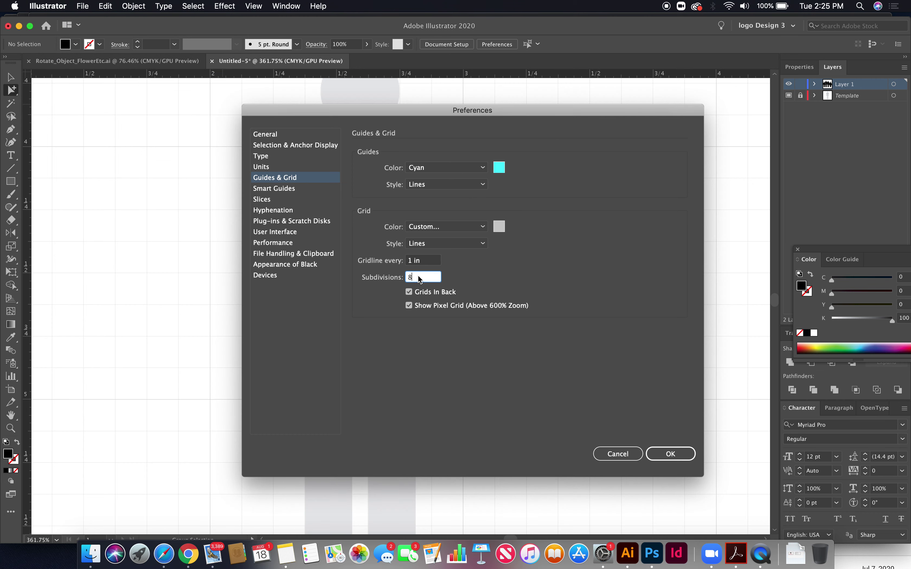
{"action": "left_click_drag", "start_coordinate": [419, 277], "coordinate": [371, 276]}
{"action": "type", "text": "16"}
{"action": "left_click", "coordinate": [670, 454]}
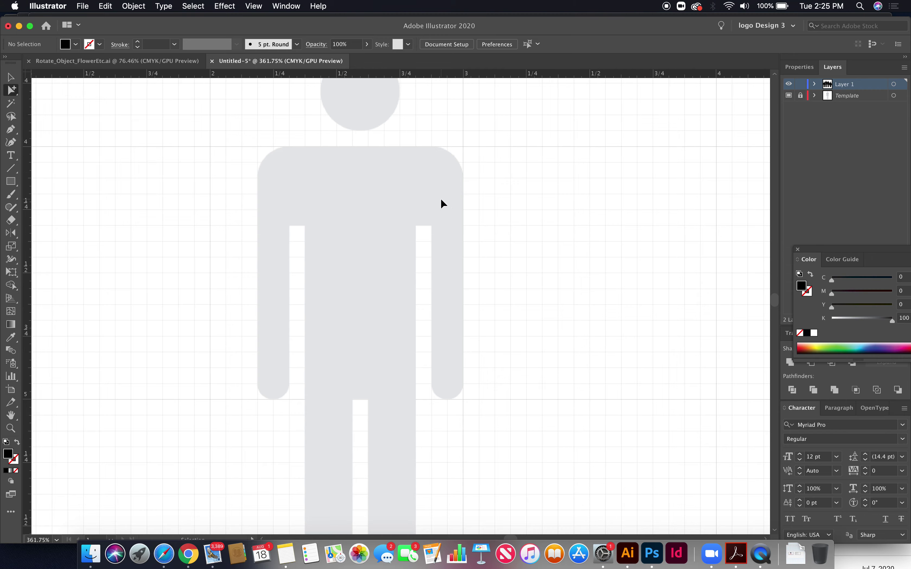
- Turn on Snap to Grid and draw a black circle exactly covering the template figure's head
{"action": "key", "text": "super+minus"}
{"action": "key", "text": "super+minus"}
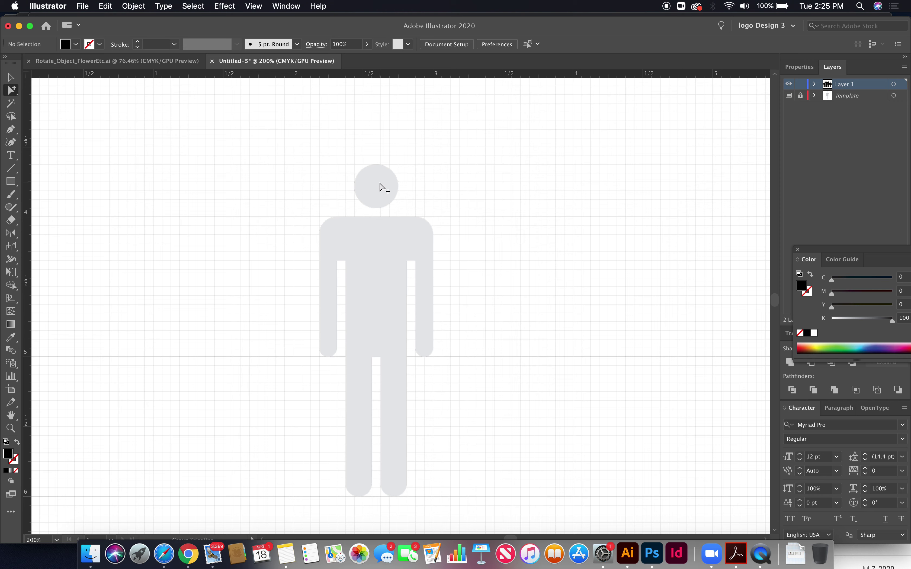
{"action": "left_click", "coordinate": [10, 182]}
{"action": "left_click", "coordinate": [60, 209]}
{"action": "left_click_drag", "start_coordinate": [355, 166], "coordinate": [398, 209]}
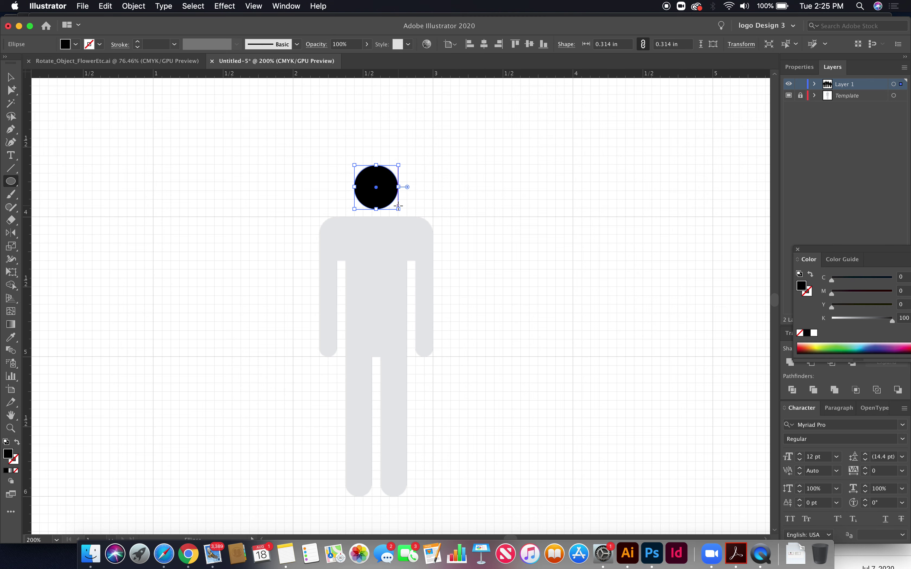
{"action": "key", "text": "BackSpace"}
{"action": "left_click", "coordinate": [253, 6]}
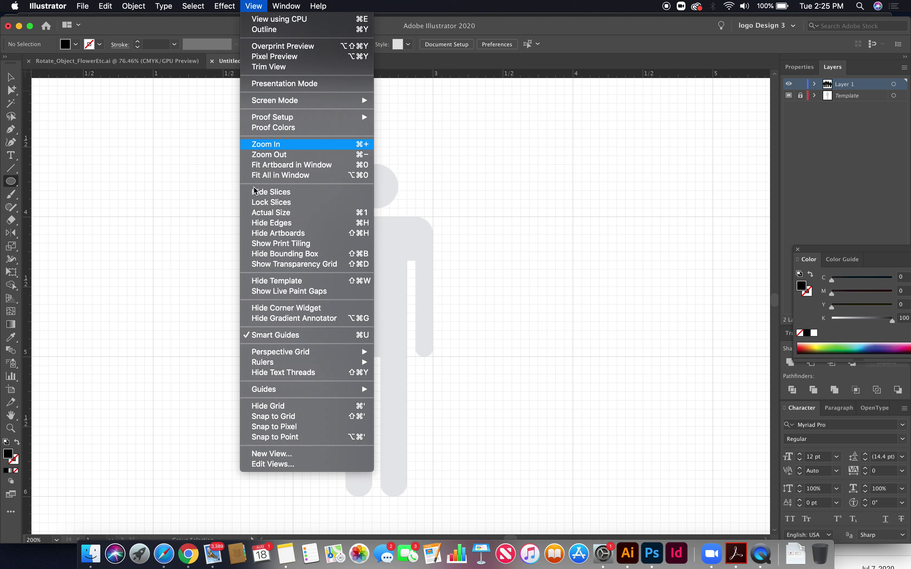
{"action": "left_click", "coordinate": [264, 417]}
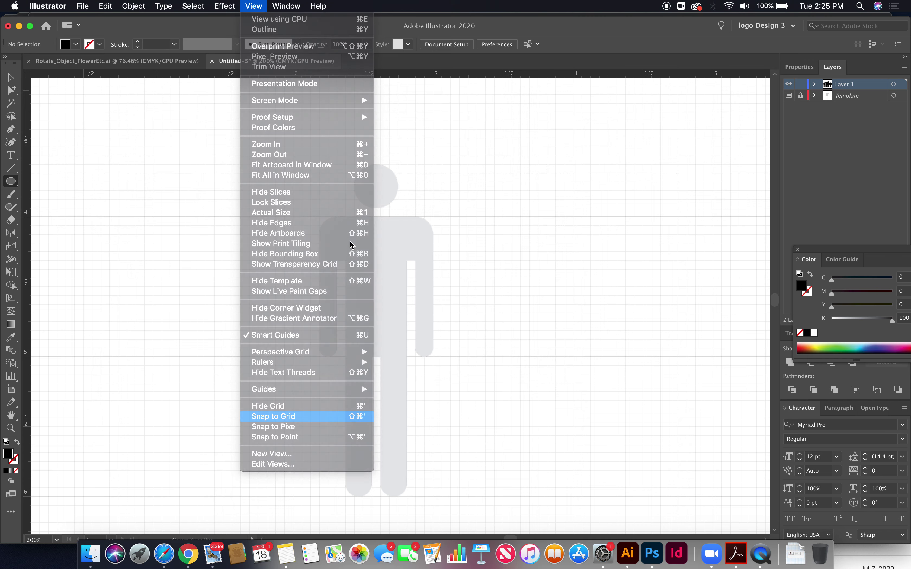
{"action": "left_click_drag", "start_coordinate": [355, 166], "coordinate": [391, 206]}
{"action": "left_click", "coordinate": [11, 90]}
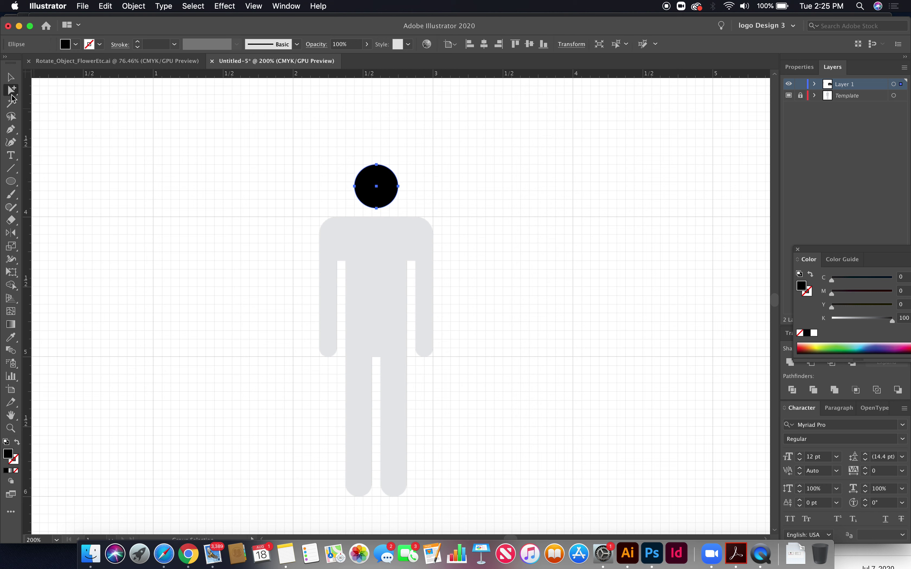
{"action": "left_click", "coordinate": [58, 109]}
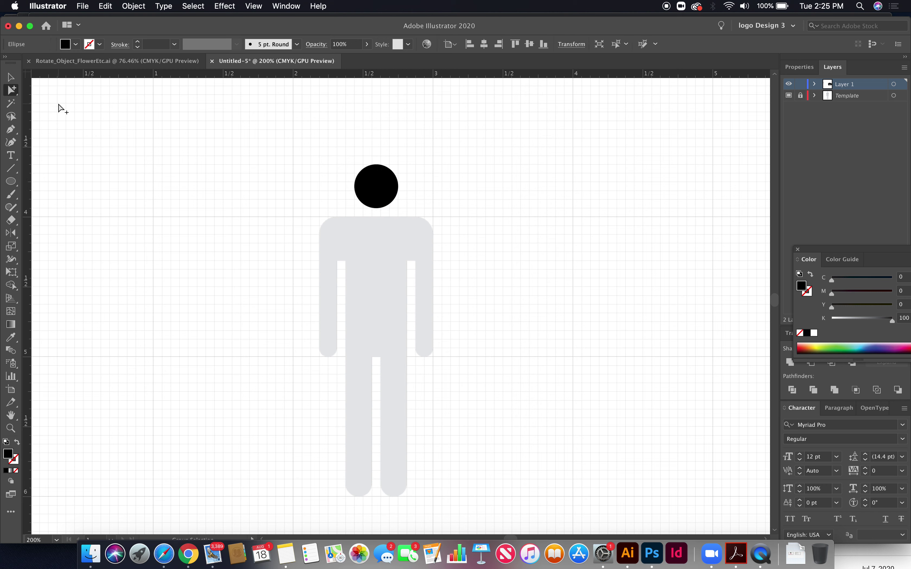
- Draw a black rectangle over the template's shoulders, spanning the figure's full width down to the armpits
{"action": "left_click", "coordinate": [10, 186]}
{"action": "left_click_drag", "start_coordinate": [10, 186], "coordinate": [56, 181]}
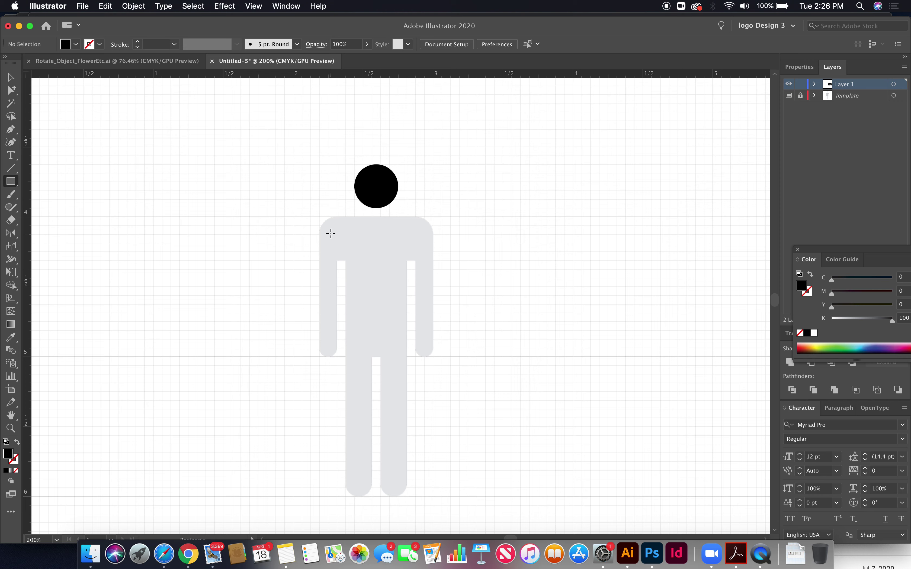
{"action": "left_click_drag", "start_coordinate": [320, 218], "coordinate": [434, 261]}
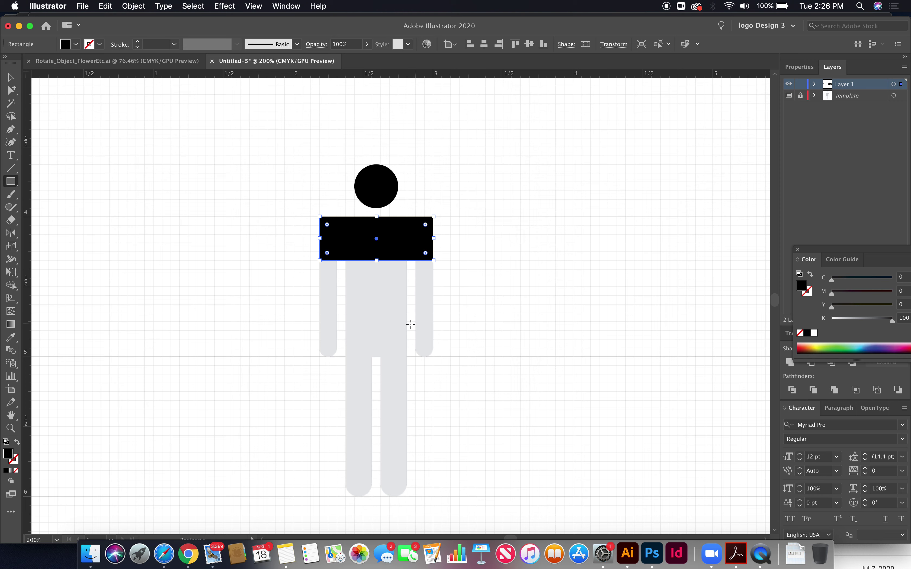
{"action": "key", "text": "super+shift+a"}
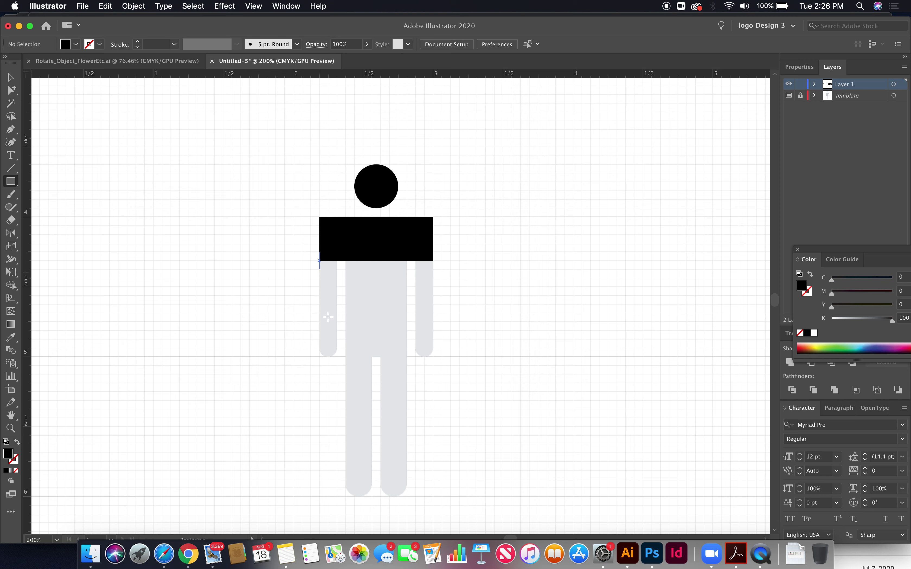
- Draw separate rectangles over the template's left arm, torso and right arm, each overlapping the shoulder block
{"action": "left_click_drag", "start_coordinate": [319, 252], "coordinate": [337, 356]}
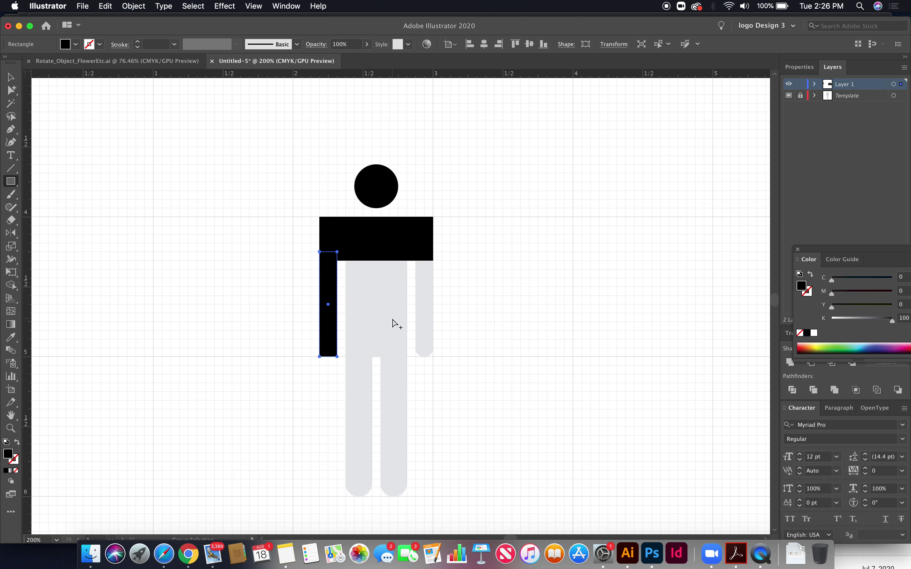
{"action": "key", "text": "super+shift+a"}
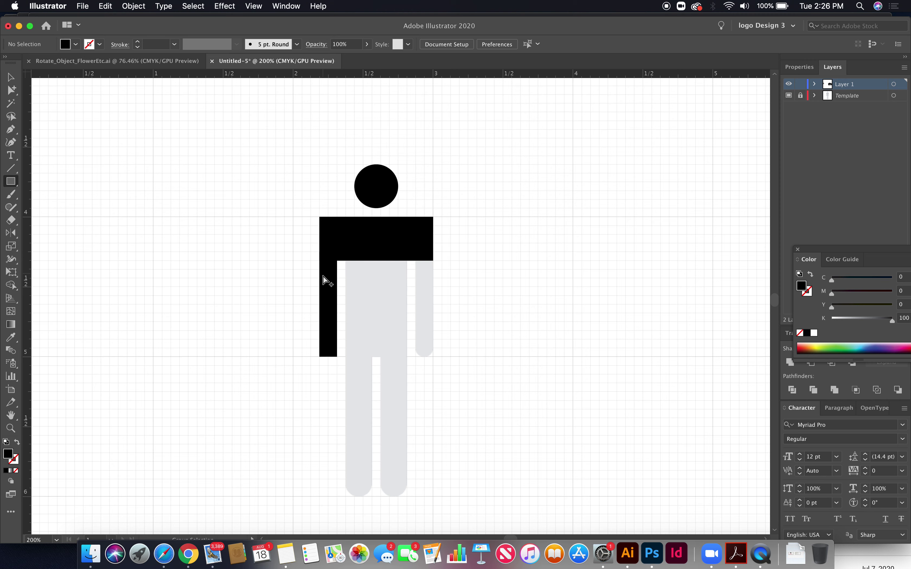
{"action": "left_click_drag", "start_coordinate": [346, 244], "coordinate": [407, 356]}
{"action": "key", "text": "super+shift+a"}
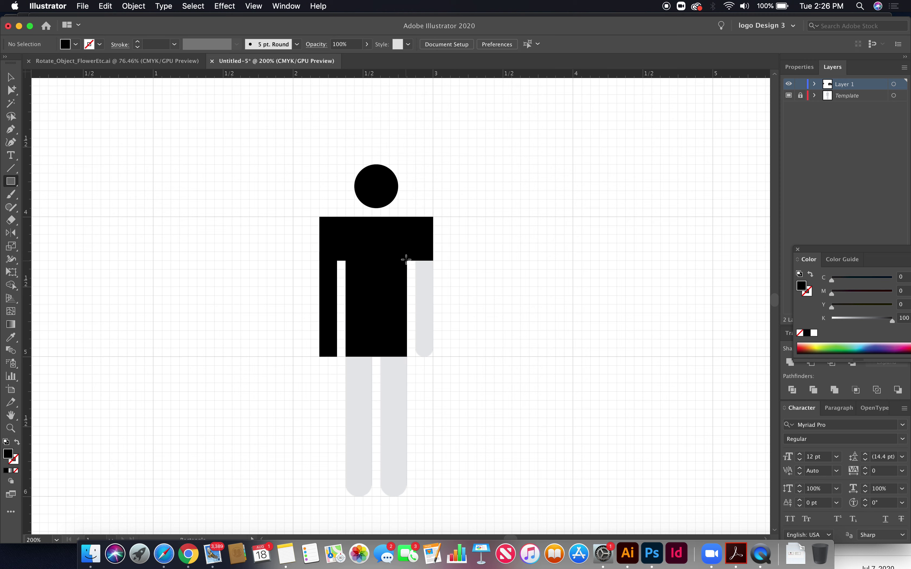
{"action": "left_click_drag", "start_coordinate": [415, 252], "coordinate": [434, 361]}
- Draw a rectangle about 0.1875 by 1.125 in over the left leg, overlapping the torso, and duplicate it onto the right leg
{"action": "left_click_drag", "start_coordinate": [346, 339], "coordinate": [372, 497]}
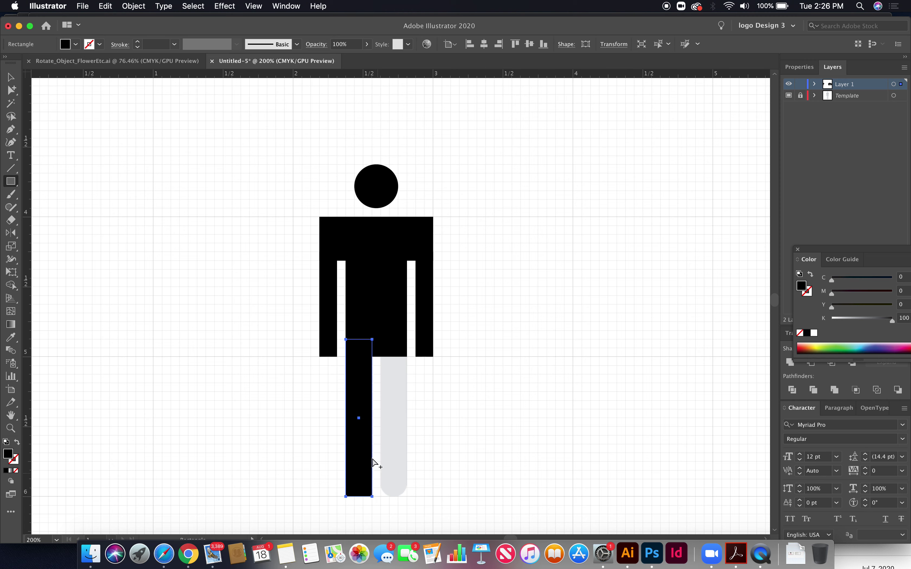
{"action": "left_click_drag", "start_coordinate": [360, 459], "coordinate": [398, 459]}
{"action": "left_click", "coordinate": [442, 456]}
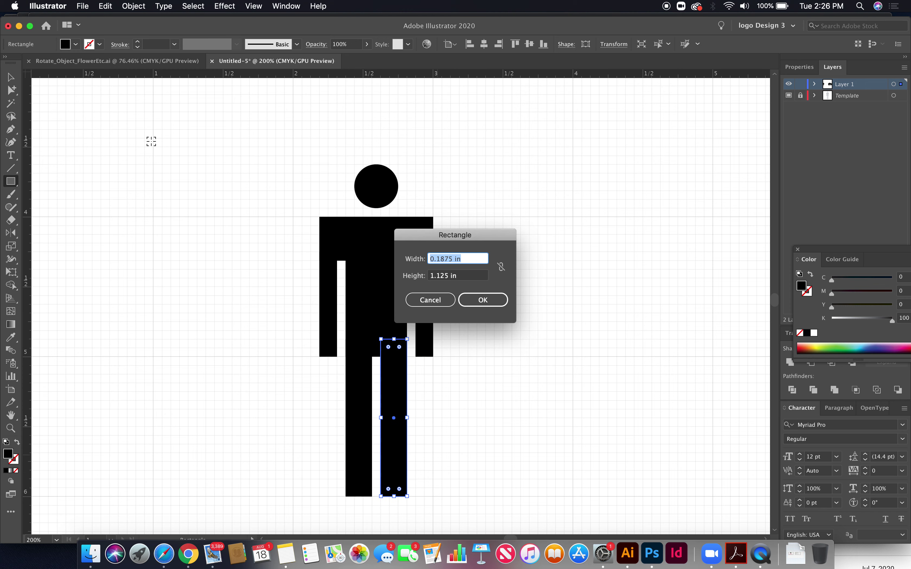
{"action": "left_click", "coordinate": [429, 299]}
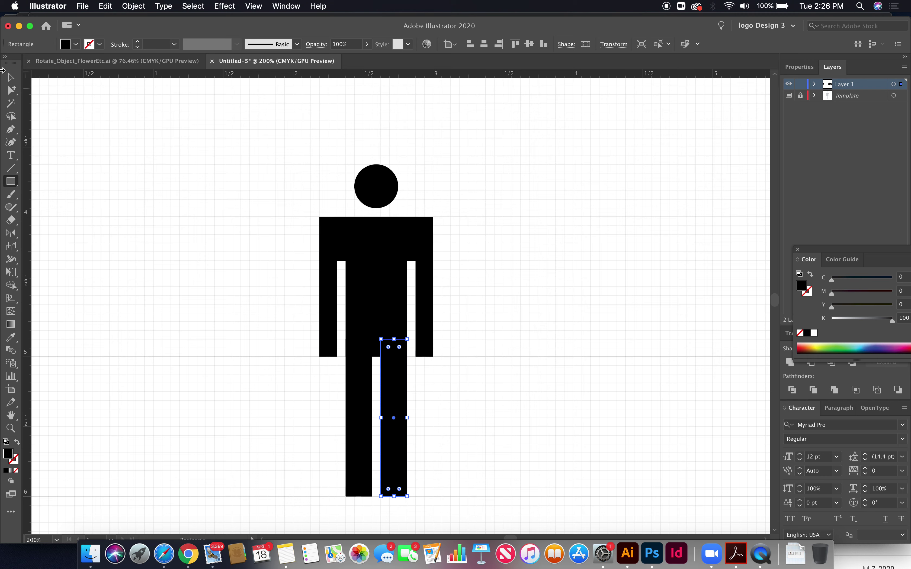
{"action": "left_click", "coordinate": [11, 90]}
{"action": "left_click", "coordinate": [149, 172]}
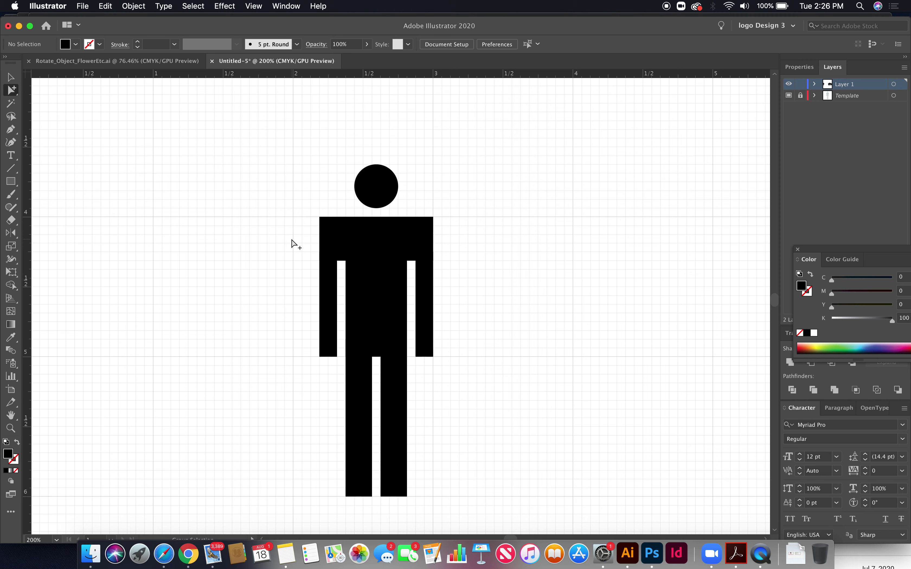
- Unite all the body rectangles except the head into one shape with the Pathfinder's Unite operation
{"action": "left_click_drag", "start_coordinate": [304, 238], "coordinate": [463, 434]}
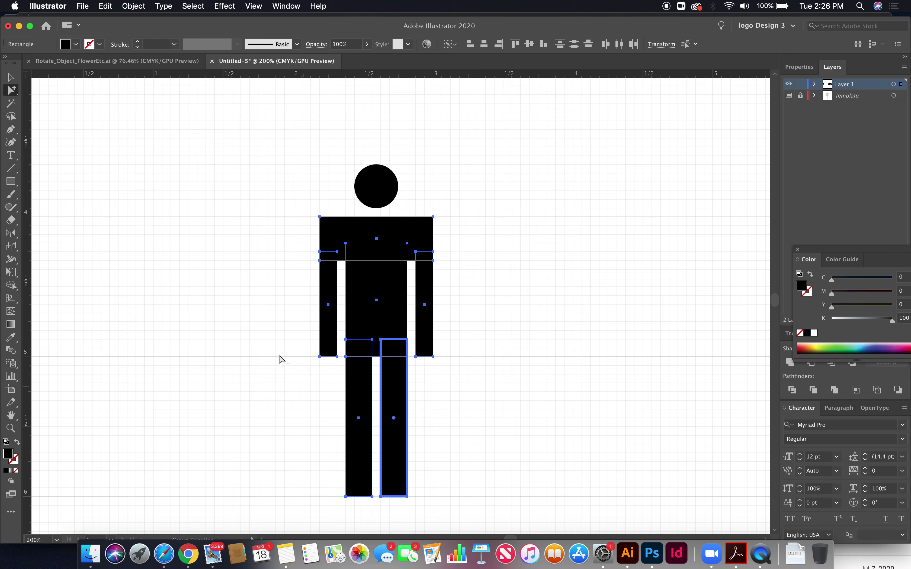
{"action": "left_click", "coordinate": [291, 6]}
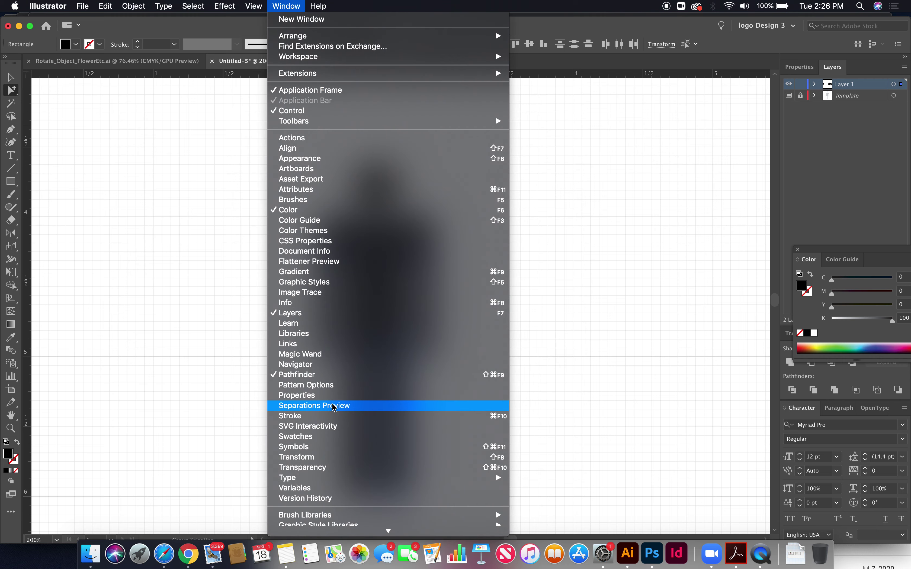
{"action": "left_click", "coordinate": [331, 374]}
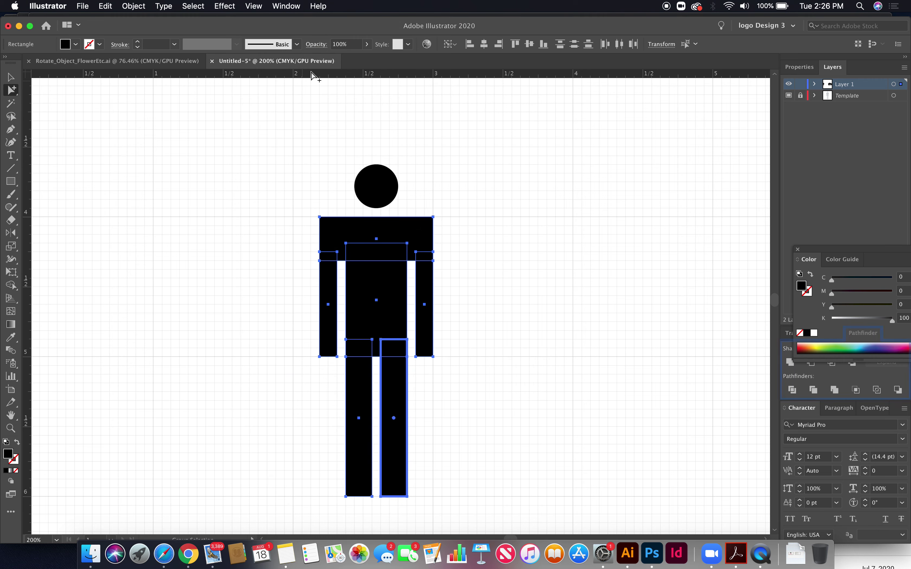
{"action": "left_click", "coordinate": [285, 6]}
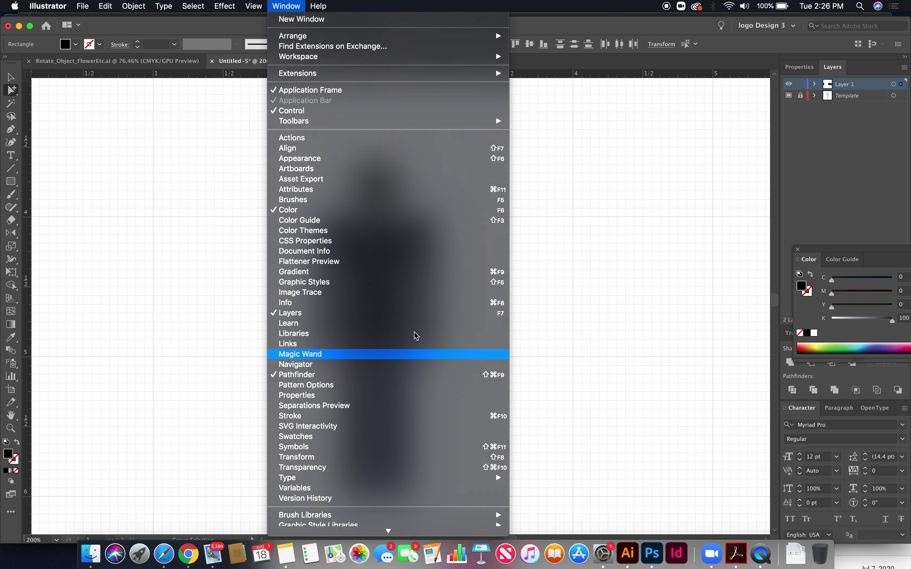
{"action": "left_click", "coordinate": [870, 380]}
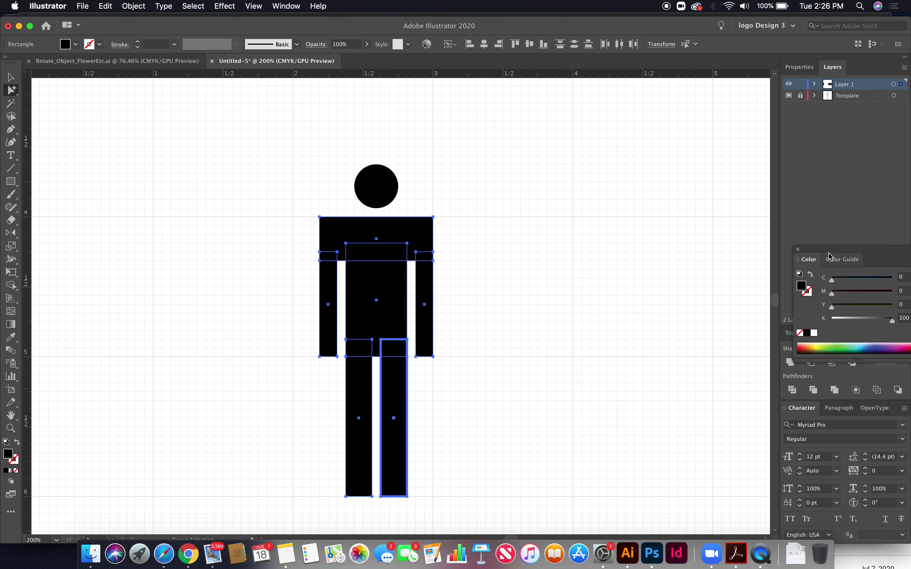
{"action": "left_click_drag", "start_coordinate": [830, 251], "coordinate": [795, 180]}
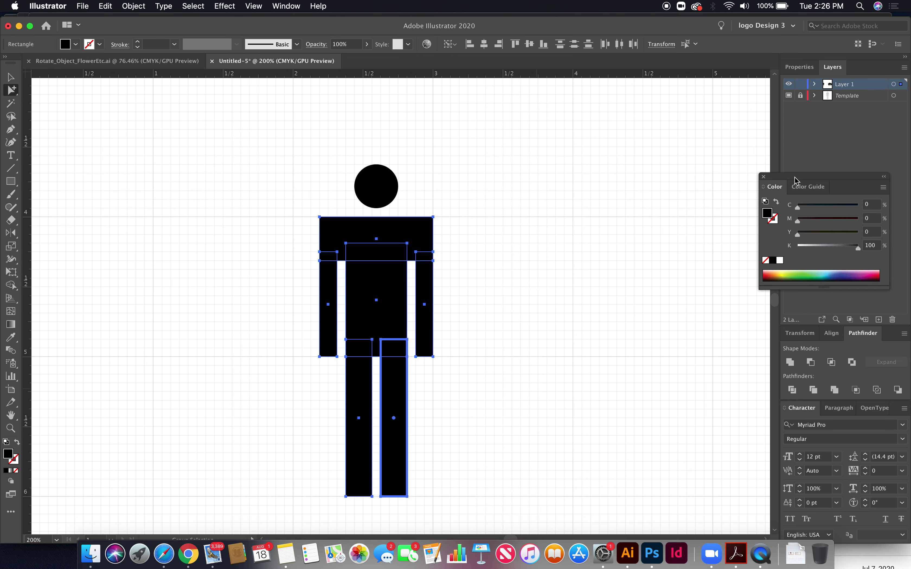
{"action": "left_click", "coordinate": [790, 363]}
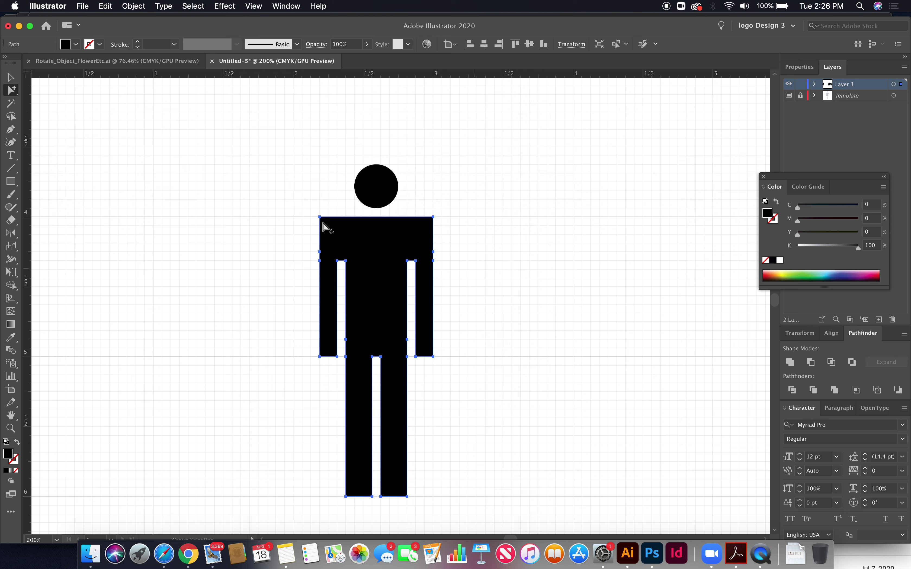
- Fully round the bottom corners of both arms so that each hand ends in a semicircle
{"action": "left_click_drag", "start_coordinate": [15, 93], "coordinate": [53, 90]}
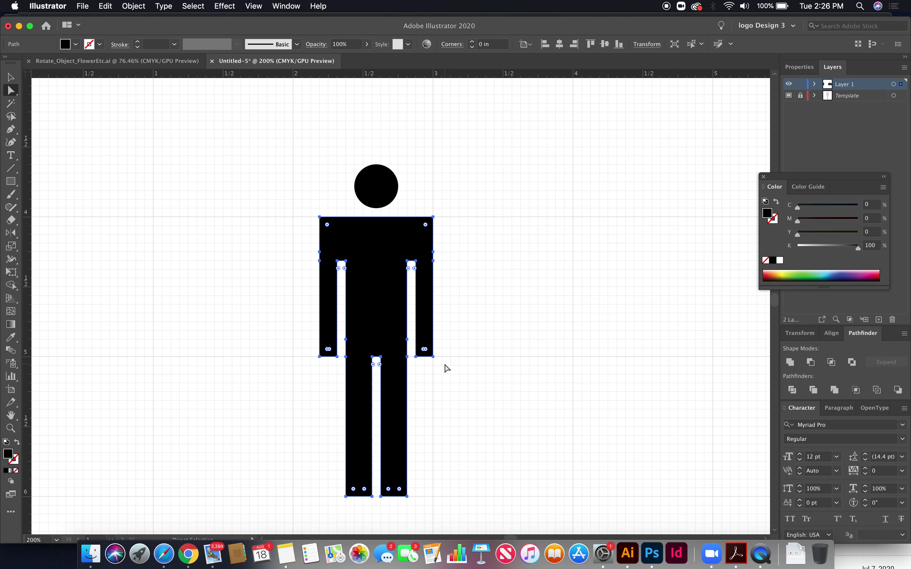
{"action": "left_click_drag", "start_coordinate": [445, 364], "coordinate": [414, 344]}
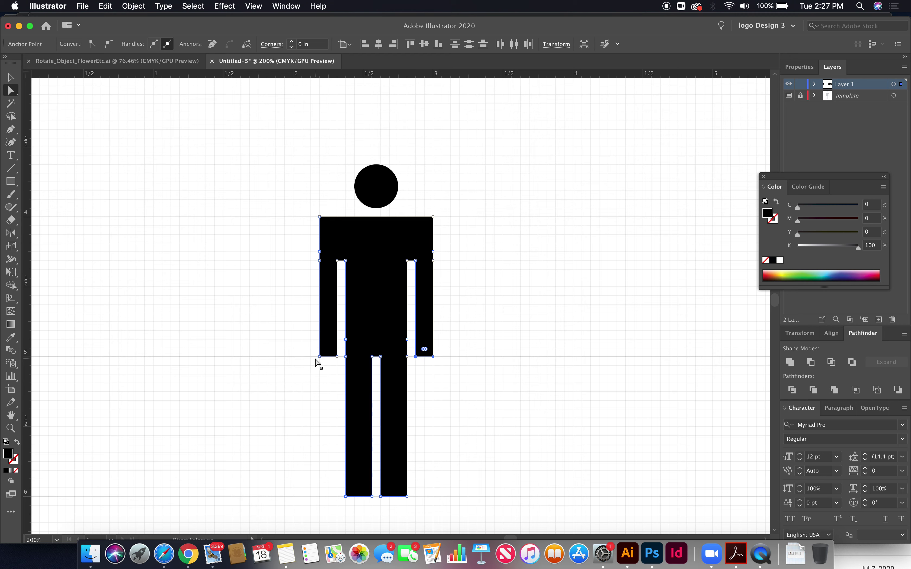
{"action": "left_click_drag", "start_coordinate": [310, 346], "coordinate": [341, 370]}
{"action": "left_click_drag", "start_coordinate": [425, 349], "coordinate": [422, 318]}
{"action": "left_click", "coordinate": [471, 346]}
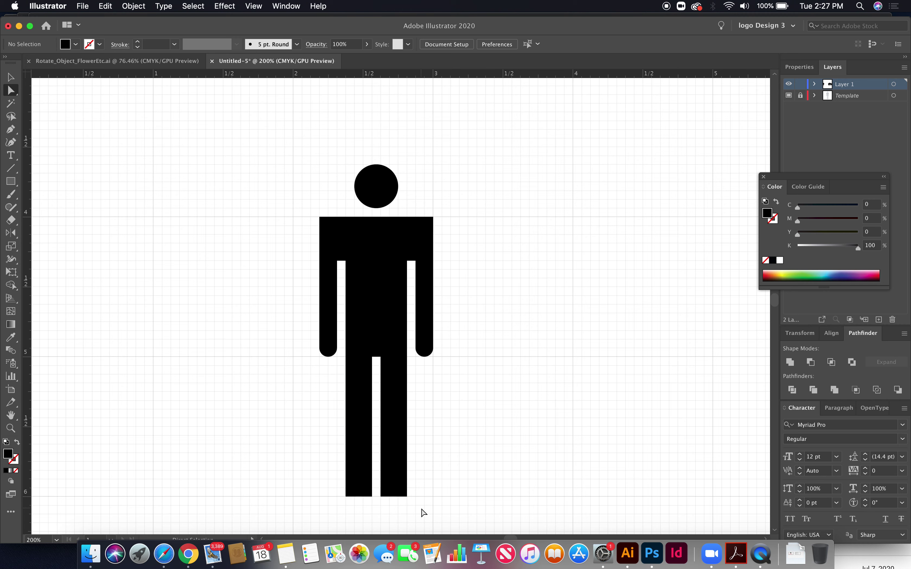
- Fully round the bottom corners of both legs so that each foot ends in a semicircle
{"action": "left_click_drag", "start_coordinate": [422, 510], "coordinate": [332, 477]}
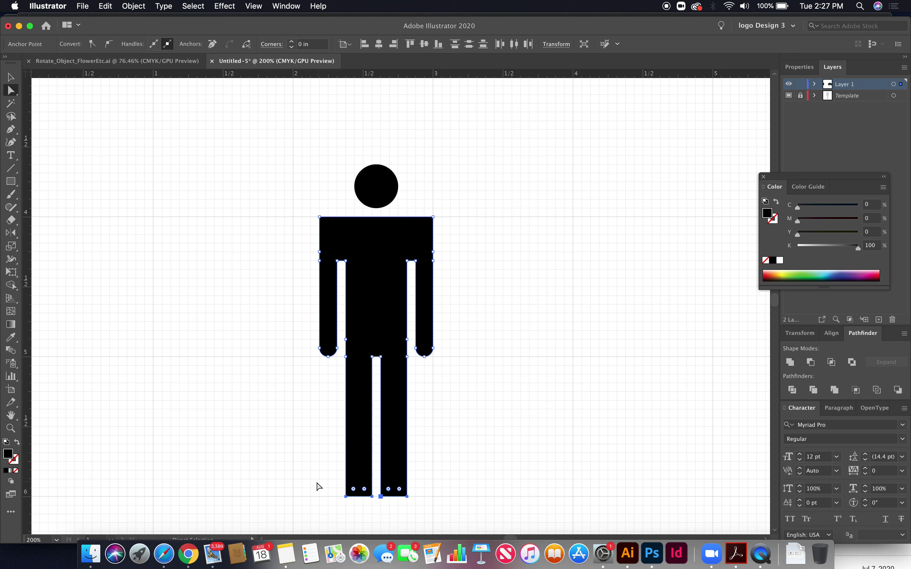
{"action": "left_click_drag", "start_coordinate": [399, 489], "coordinate": [379, 440]}
{"action": "left_click", "coordinate": [477, 423]}
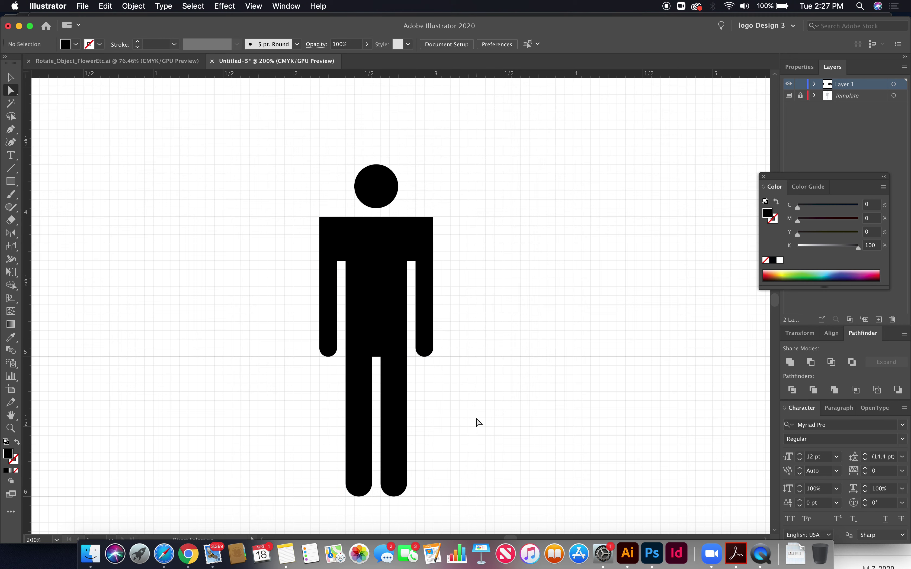
- Round both shoulder corners of the united body with a 0.125 in corner radius
{"action": "left_click_drag", "start_coordinate": [313, 208], "coordinate": [346, 234]}
{"action": "left_click_drag", "start_coordinate": [423, 208], "coordinate": [454, 225]}
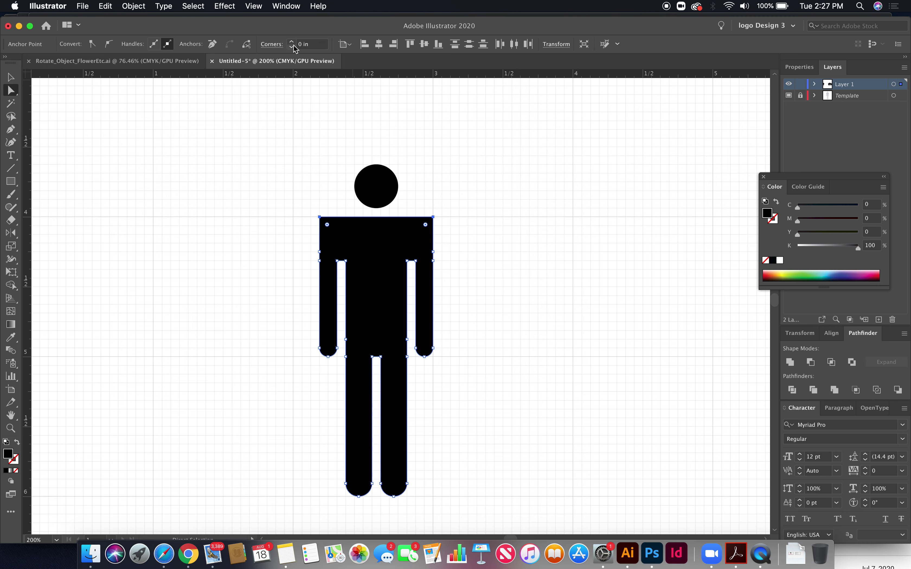
{"action": "left_click", "coordinate": [312, 44]}
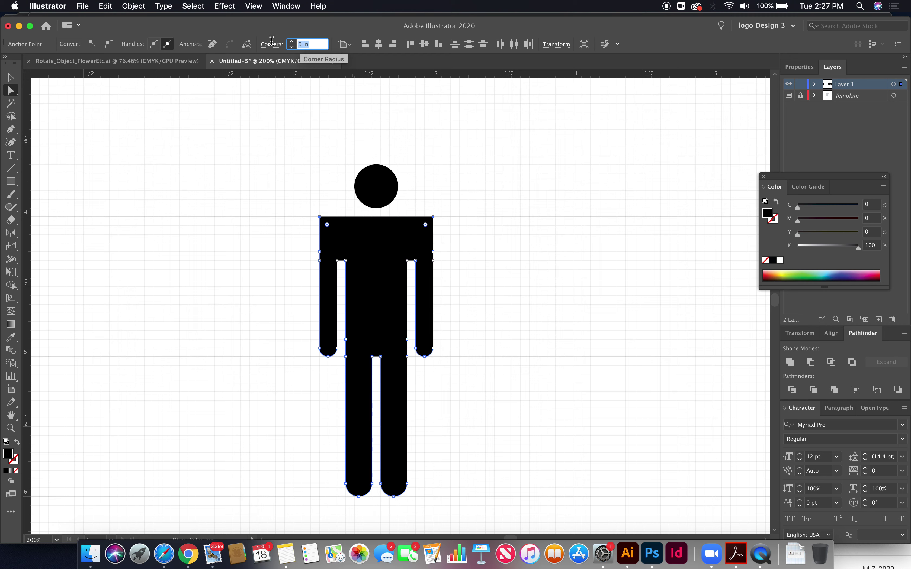
{"action": "type", "text": ".125in"}
{"action": "key", "text": "Return"}
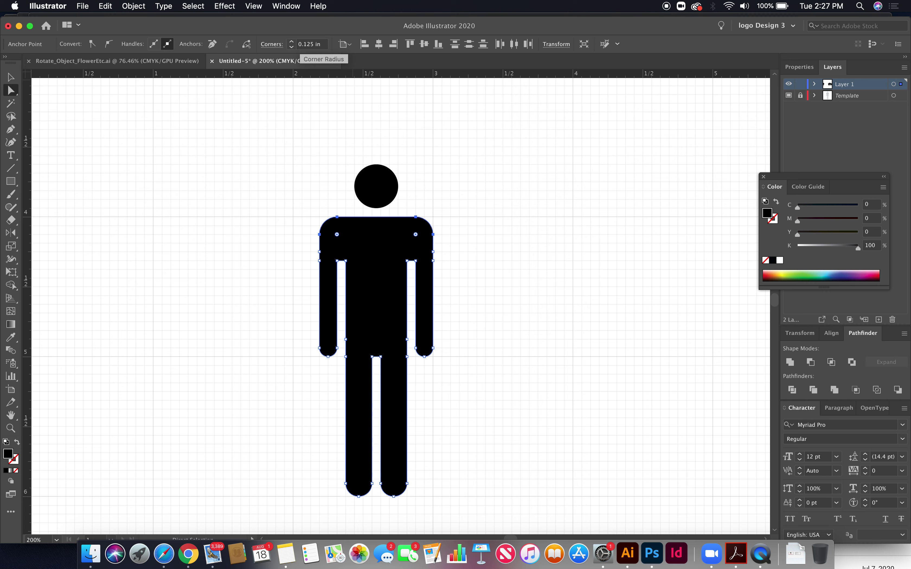
{"action": "left_click", "coordinate": [445, 165]}
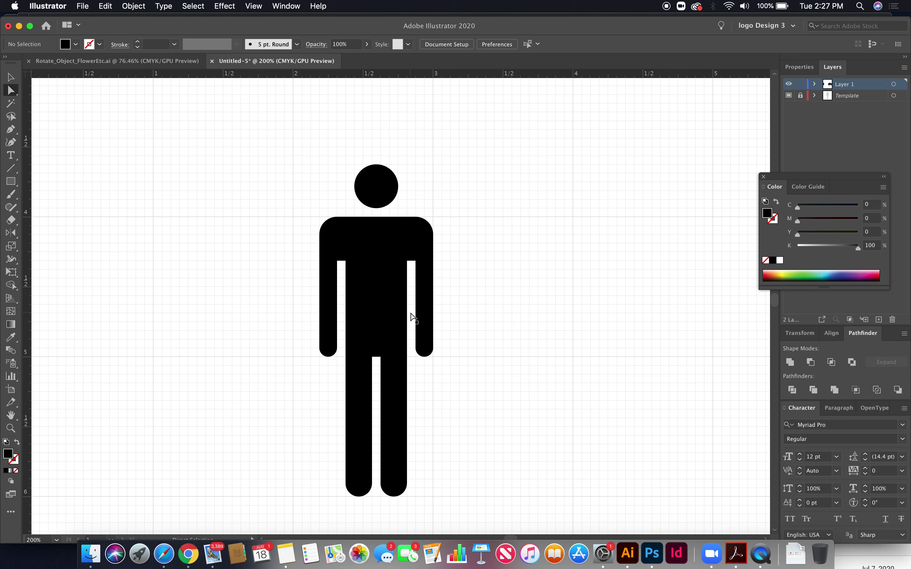
- Move the shorter man of the overlapping family group, head and body together, straight left until he is clear of the taller man
{"action": "scroll", "coordinate": [489, 311], "scroll_direction": "right", "scroll_amount": 5}
{"action": "scroll", "coordinate": [489, 311], "scroll_direction": "down", "scroll_amount": 1}
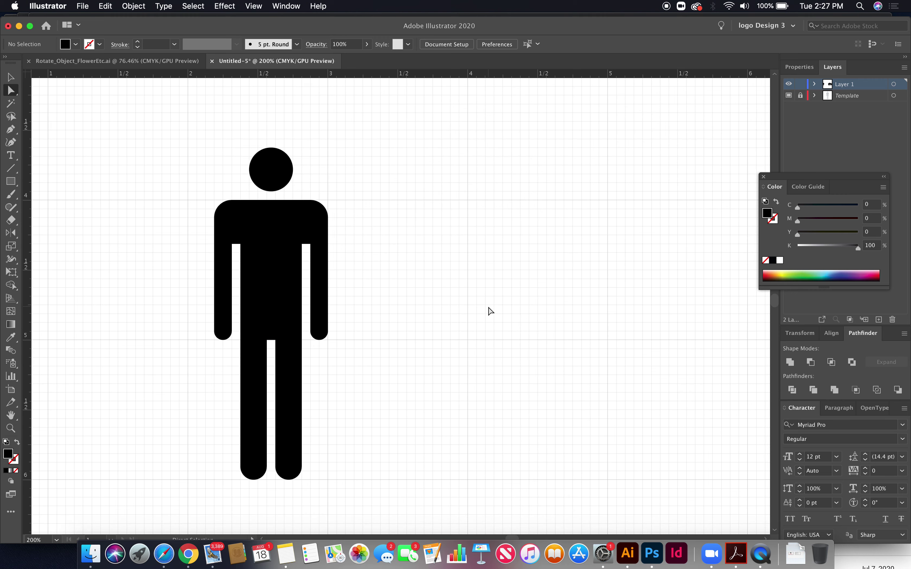
{"action": "scroll", "coordinate": [490, 311], "scroll_direction": "right", "scroll_amount": 15}
{"action": "scroll", "coordinate": [490, 311], "scroll_direction": "up", "scroll_amount": 1}
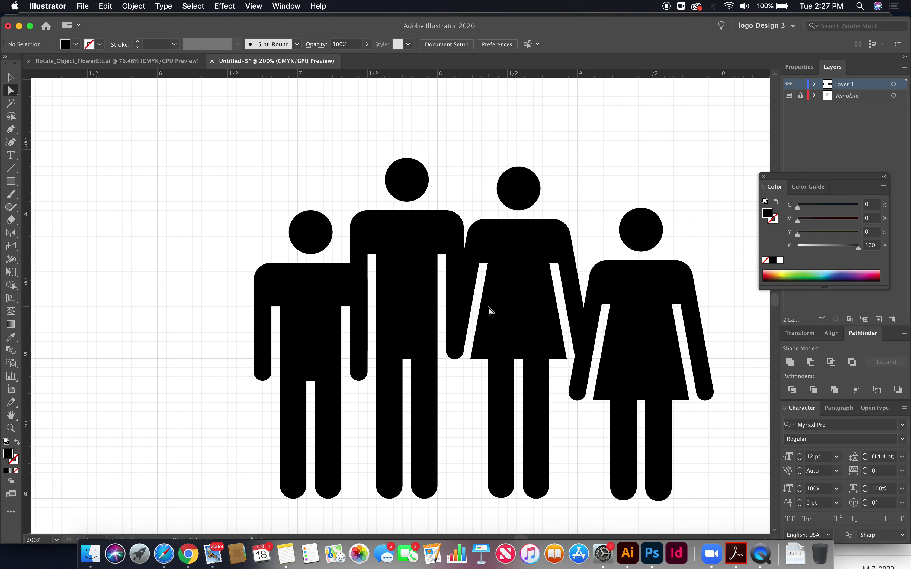
{"action": "scroll", "coordinate": [489, 311], "scroll_direction": "right", "scroll_amount": 1}
{"action": "scroll", "coordinate": [488, 311], "scroll_direction": "down", "scroll_amount": 1}
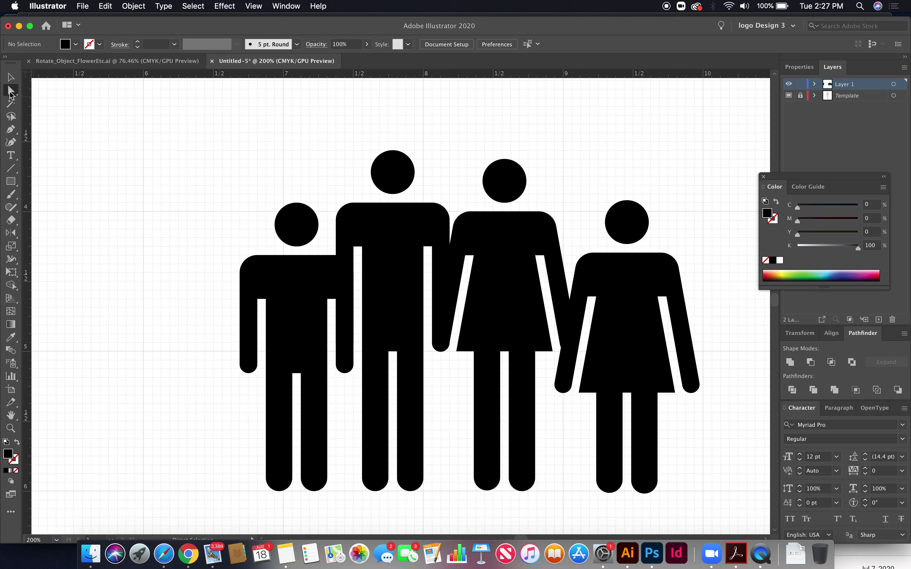
{"action": "left_click_drag", "start_coordinate": [10, 93], "coordinate": [53, 106]}
{"action": "left_click", "coordinate": [296, 285]}
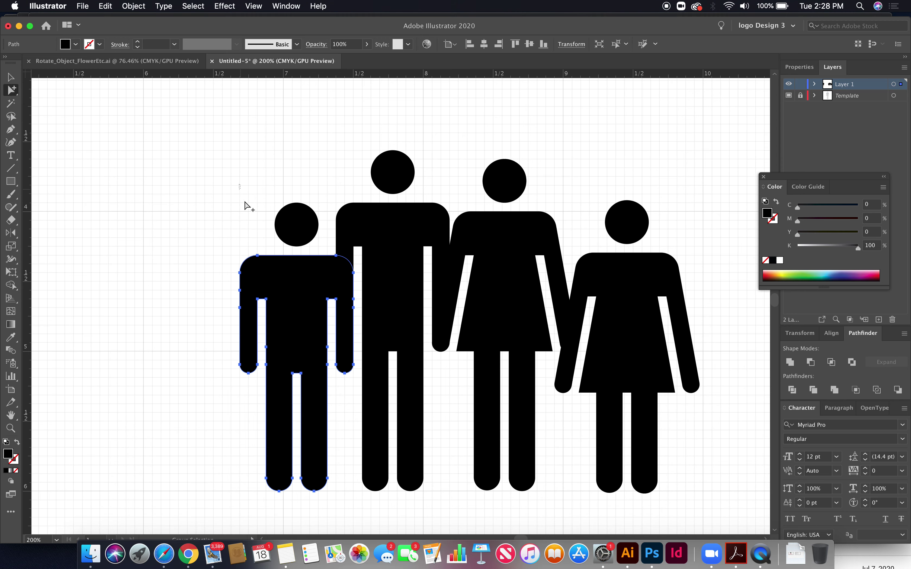
{"action": "left_click", "coordinate": [302, 332]}
{"action": "left_click_drag", "start_coordinate": [301, 331], "coordinate": [240, 330]}
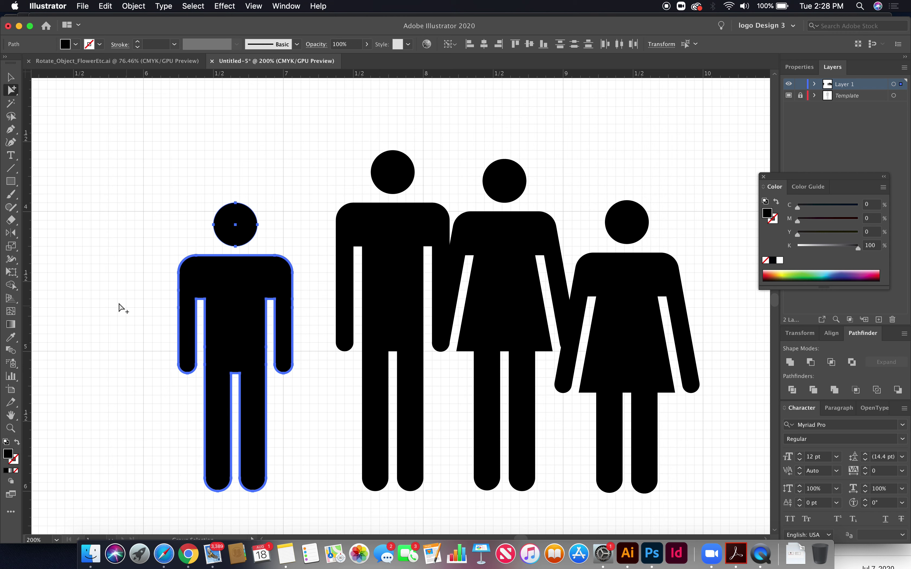
- Raise the shorter man's head, shoulder and armpit anchor points by 0.1875 in, stretching his torso and arms
{"action": "left_click_drag", "start_coordinate": [10, 97], "coordinate": [55, 91]}
{"action": "left_click_drag", "start_coordinate": [149, 179], "coordinate": [307, 336]}
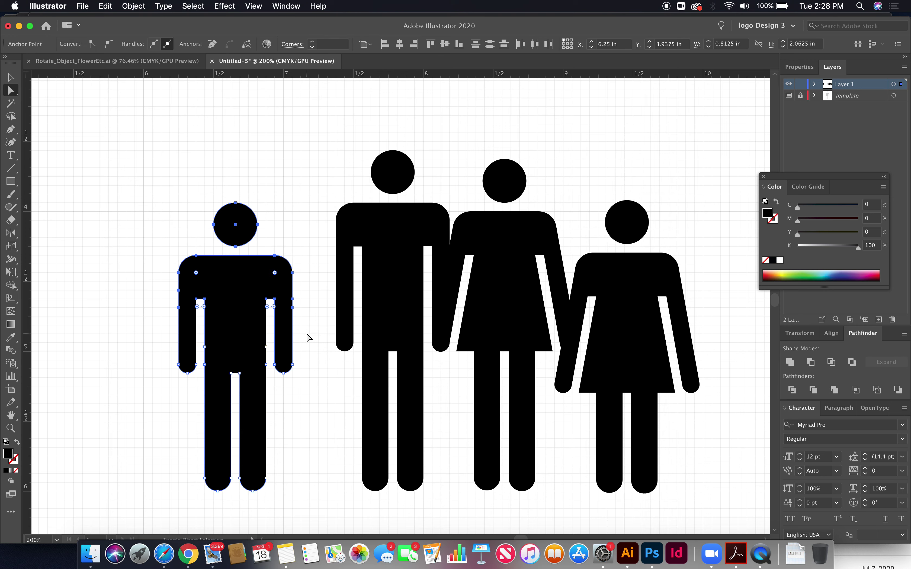
{"action": "key", "text": "Up"}
{"action": "key", "text": "Up"}
{"action": "key", "text": "Up"}
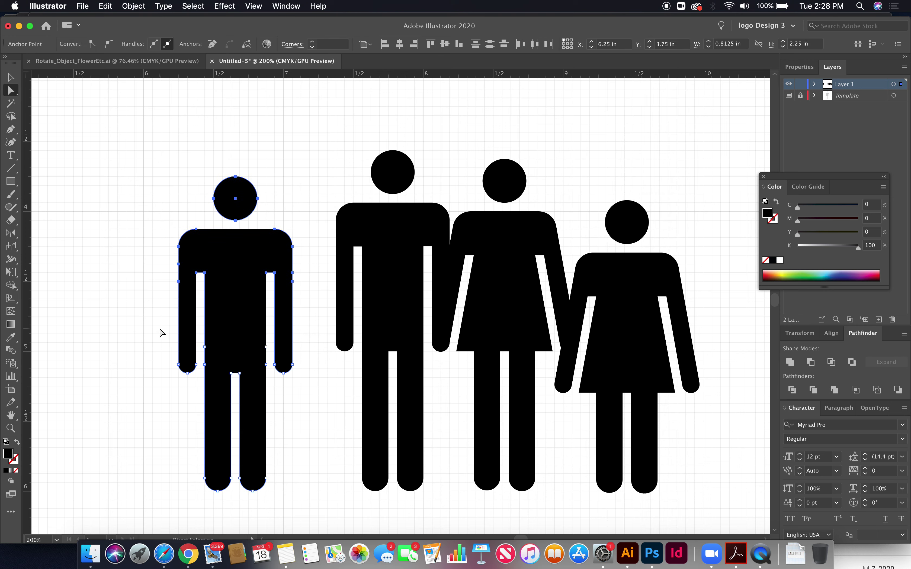
- Lengthen both of the shorter man's legs by moving only the anchor points of his feet down
{"action": "left_click_drag", "start_coordinate": [160, 331], "coordinate": [255, 452]}
{"action": "left_click_drag", "start_coordinate": [279, 503], "coordinate": [190, 446]}
{"action": "key", "text": "Down"}
{"action": "key", "text": "Down"}
{"action": "key", "text": "Down"}
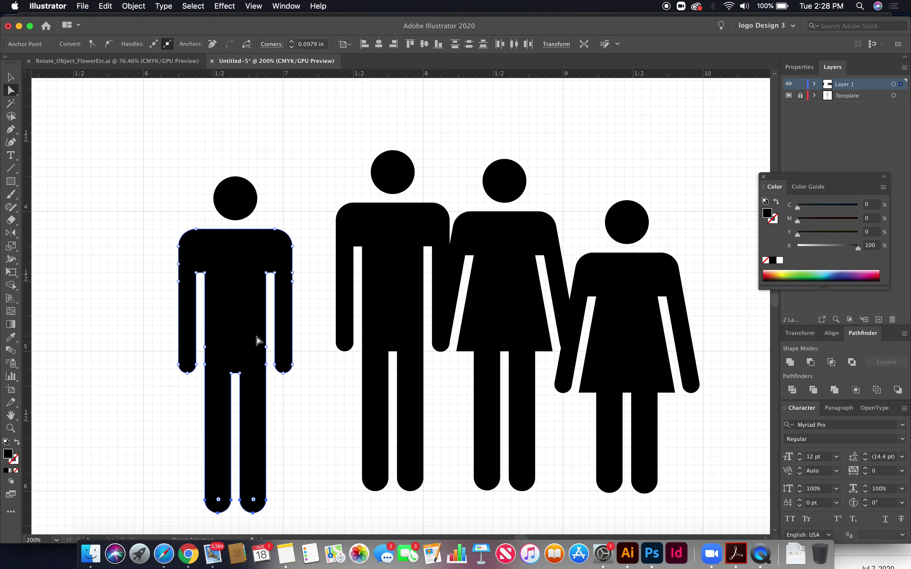
- Undo the stretching of the shorter man's upper body and legs, and deselect him
{"action": "key", "text": "super+z"}
{"action": "key", "text": "super+z"}
{"action": "key", "text": "super+z"}
{"action": "key", "text": "super+z"}
{"action": "key", "text": "super+z"}
{"action": "key", "text": "super+z"}
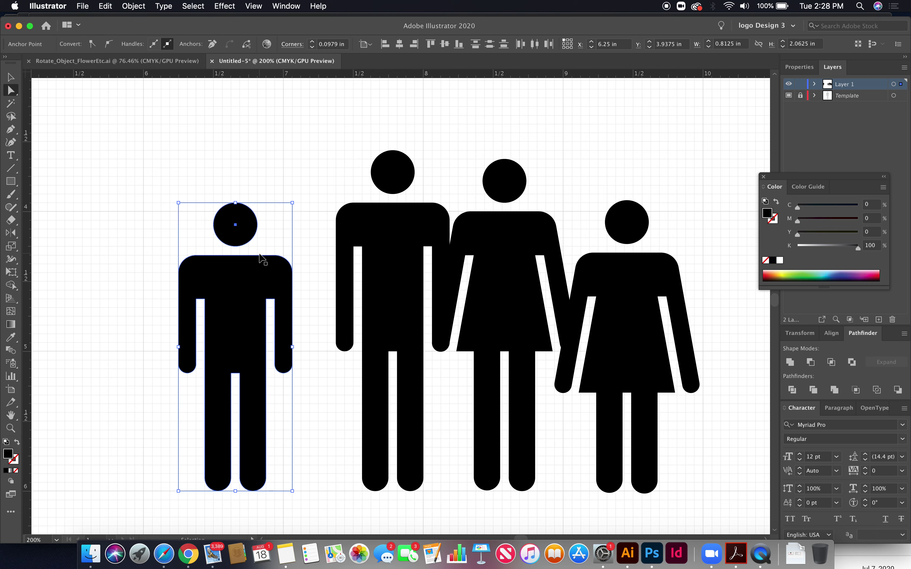
{"action": "left_click", "coordinate": [287, 202]}
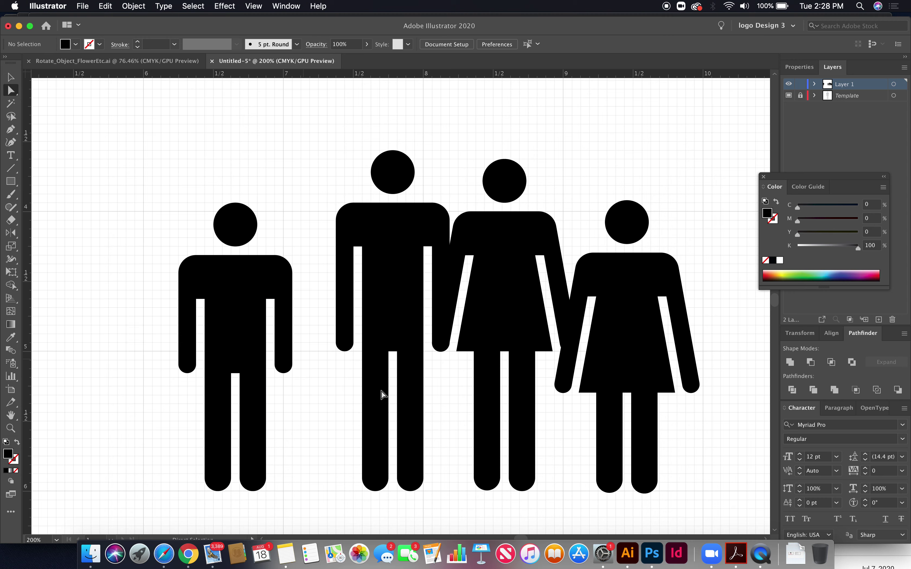
- Move the whole shorter woman figure straight right, clear of the taller woman, so her outer arm overlaps the artboard's right edge
{"action": "left_click_drag", "start_coordinate": [10, 90], "coordinate": [45, 107]}
{"action": "scroll", "coordinate": [315, 209], "scroll_direction": "right", "scroll_amount": 5}
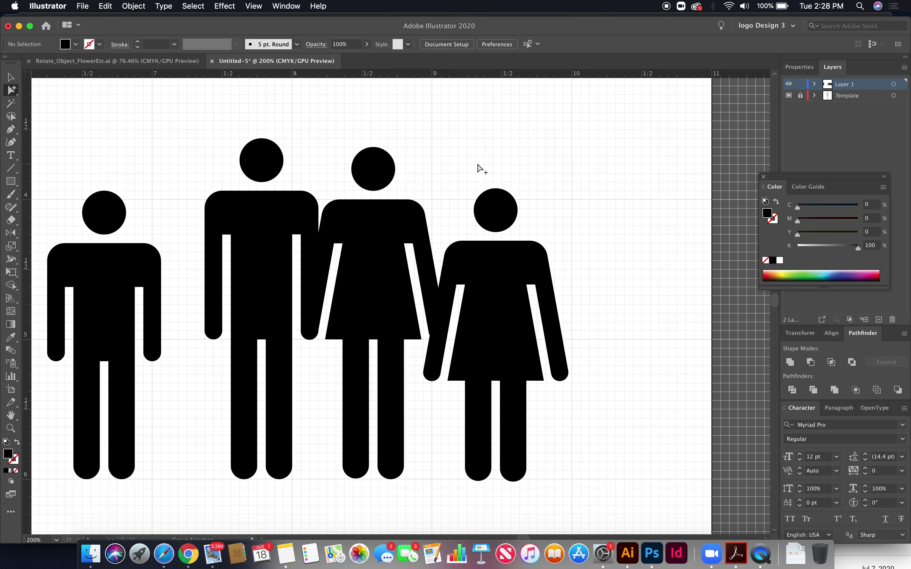
{"action": "left_click_drag", "start_coordinate": [522, 360], "coordinate": [688, 360]}
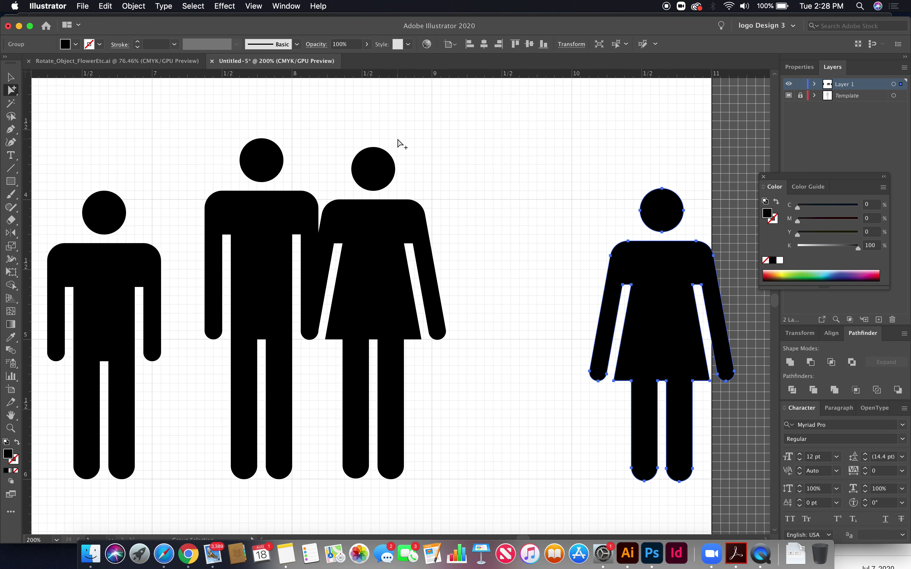
- Move the taller woman's head, body and both legs together straight right, about midway between the taller man and the shorter woman
{"action": "left_click_drag", "start_coordinate": [357, 250], "coordinate": [472, 251]}
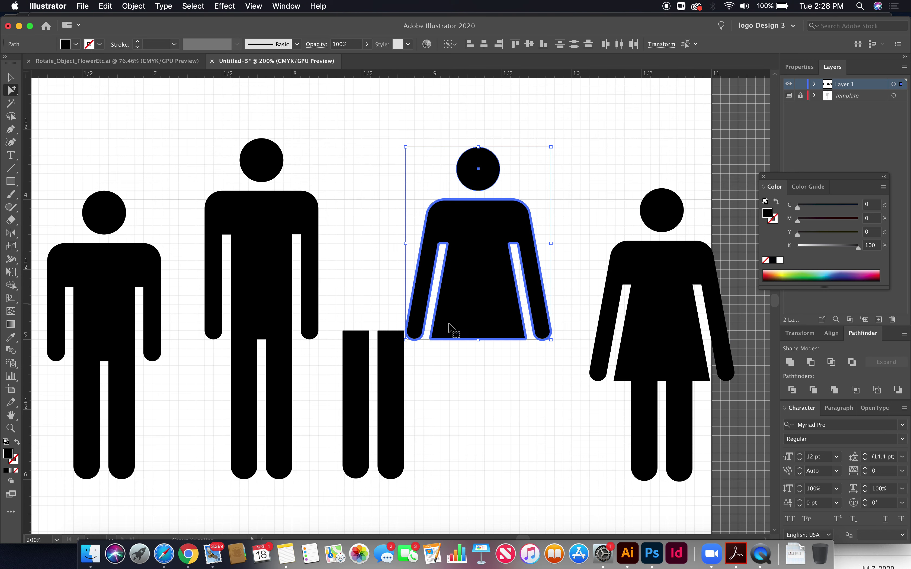
{"action": "key", "text": "super+z"}
{"action": "left_click_drag", "start_coordinate": [462, 467], "coordinate": [350, 147]}
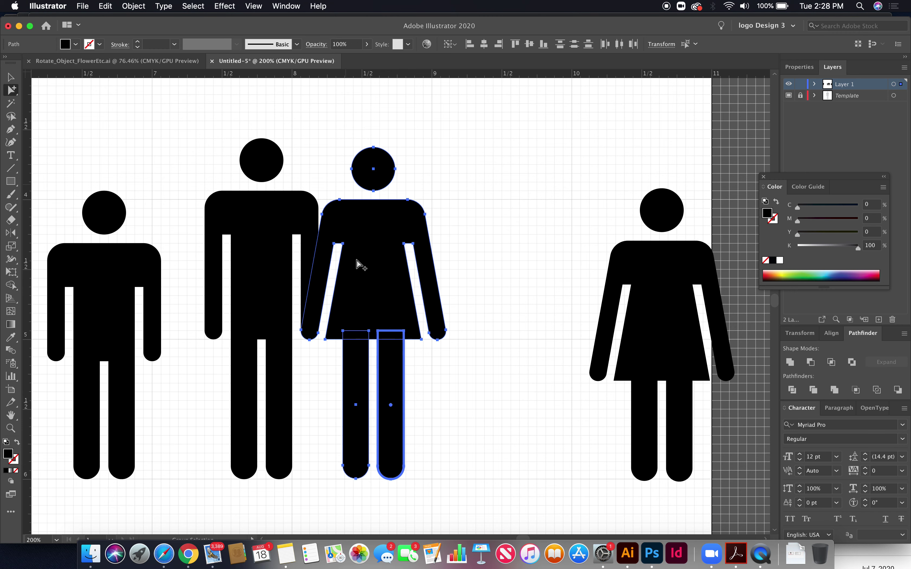
{"action": "left_click_drag", "start_coordinate": [366, 281], "coordinate": [453, 283]}
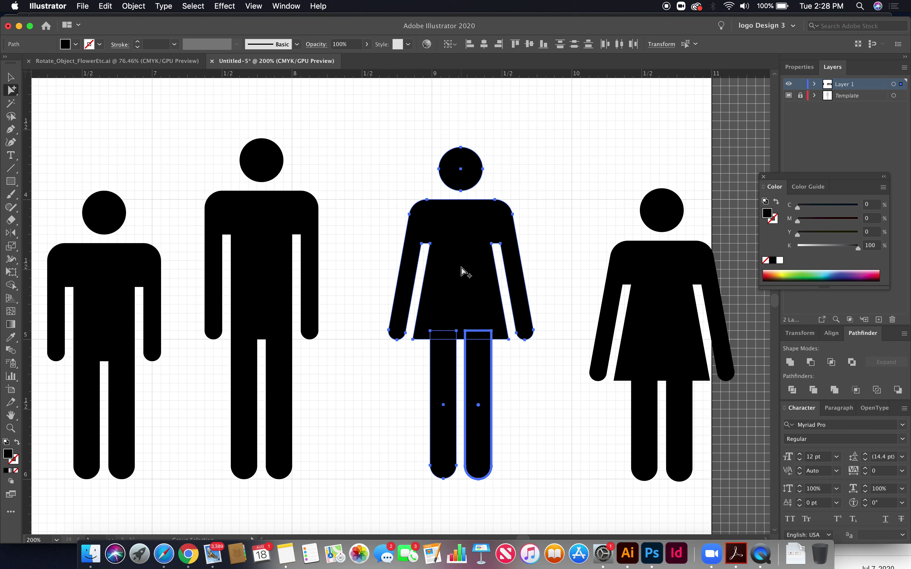
{"action": "key", "text": "super+minus"}
{"action": "key", "text": "super+minus"}
{"action": "key", "text": "super+minus"}
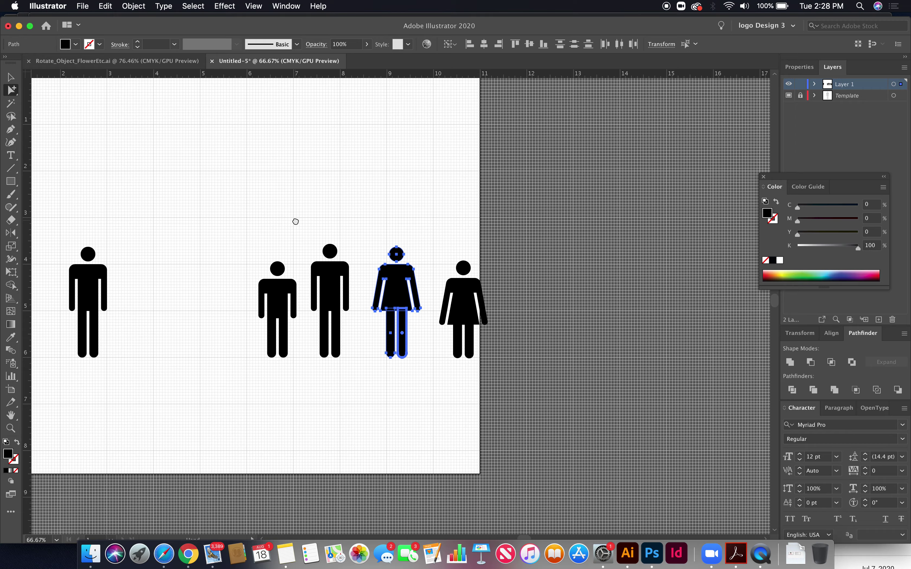
{"action": "left_click_drag", "start_coordinate": [296, 222], "coordinate": [545, 231]}
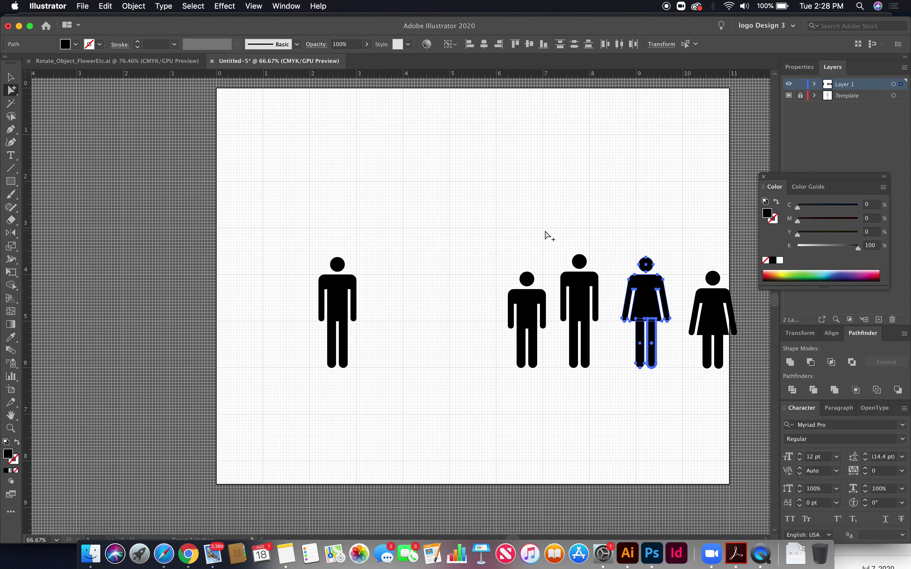